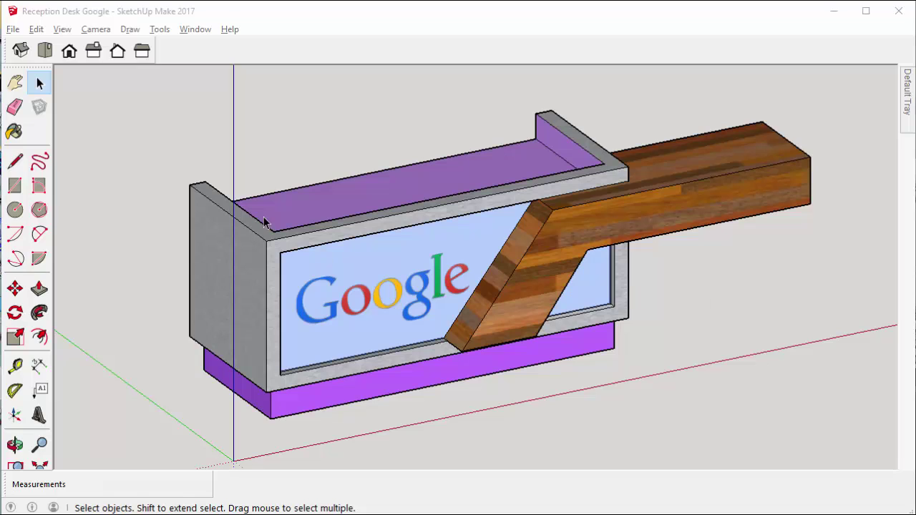
- Export the desk as a COLLADA 3D model named Reception Desk Google 2 into the COLLADA files folder within Sketchup Tests on the Desktop
{"action": "left_click", "coordinate": [12, 30]}
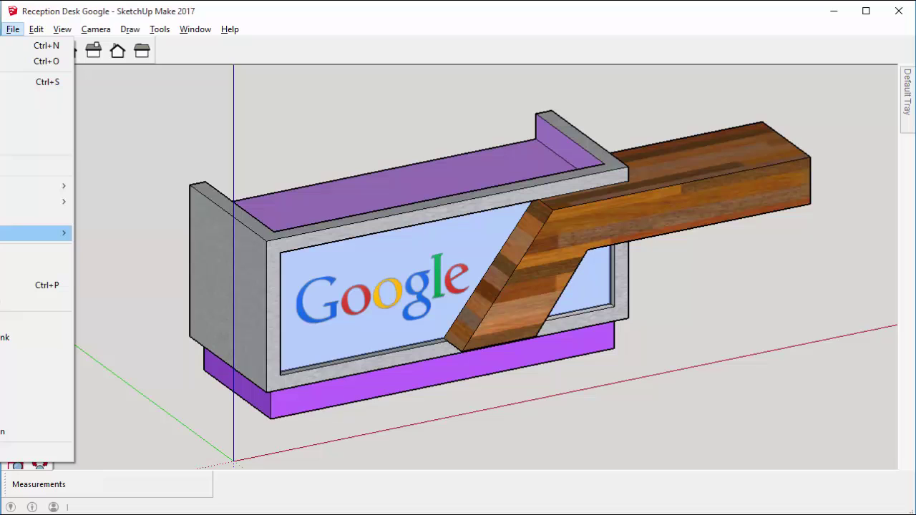
{"action": "mouse_move", "coordinate": [36, 233]}
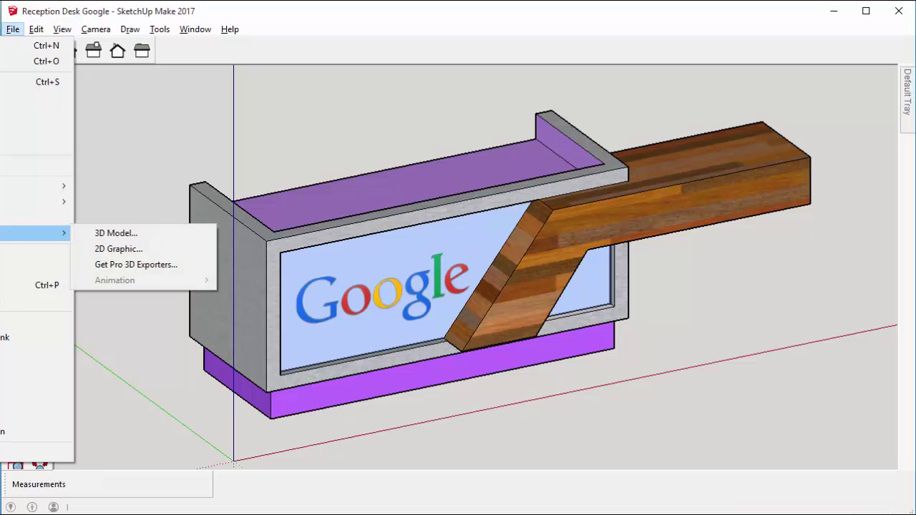
{"action": "left_click", "coordinate": [131, 233]}
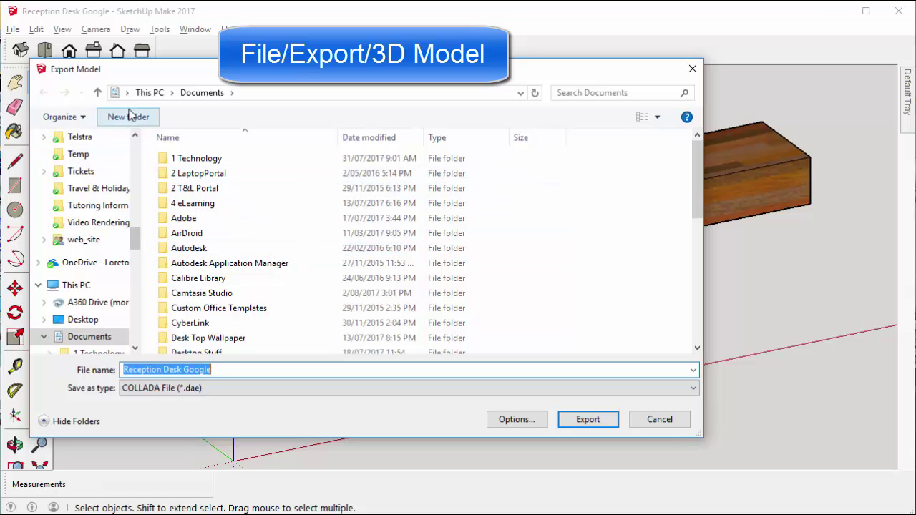
{"action": "left_click", "coordinate": [148, 92]}
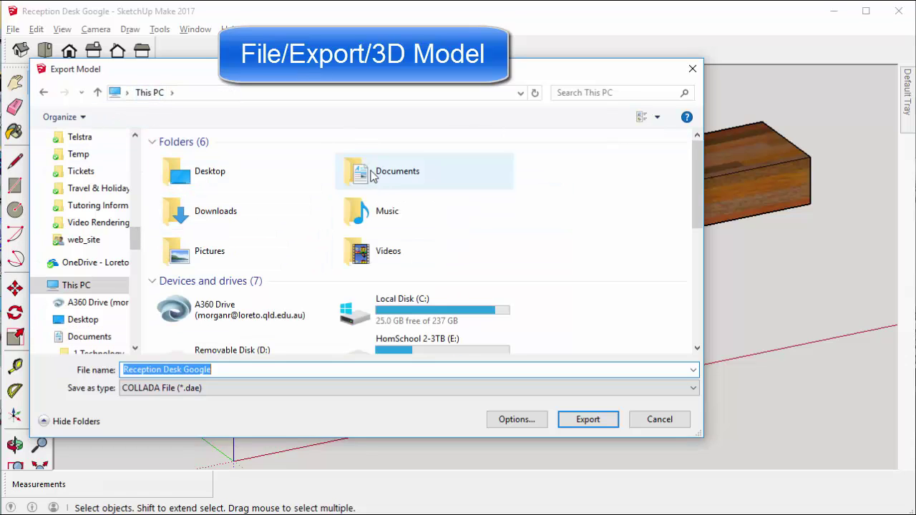
{"action": "double_click", "coordinate": [213, 173]}
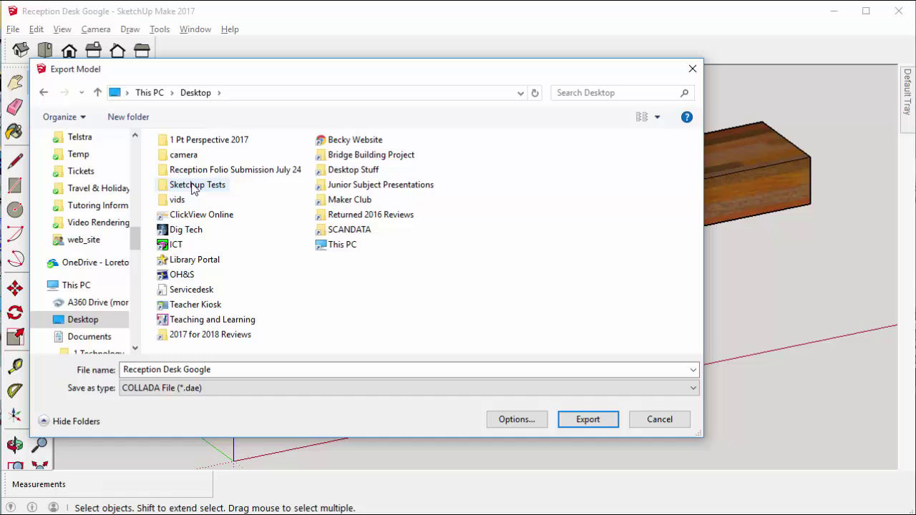
{"action": "double_click", "coordinate": [220, 185]}
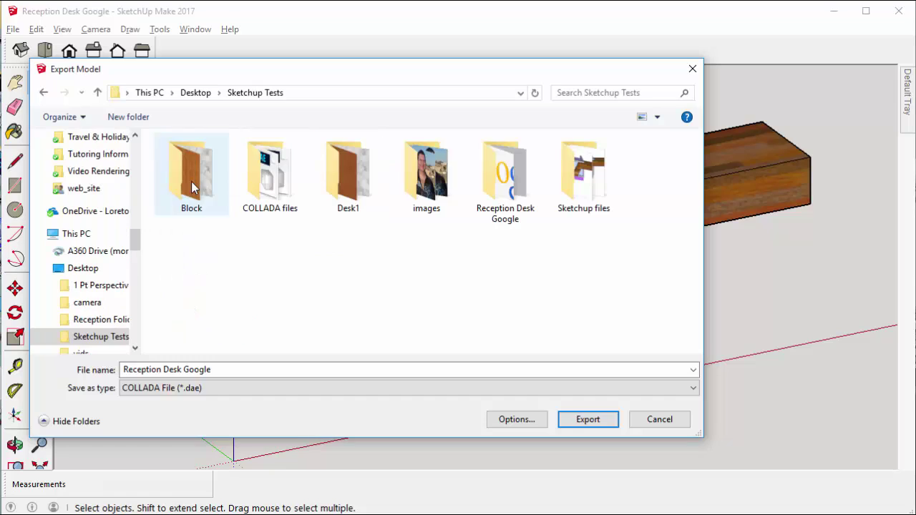
{"action": "double_click", "coordinate": [272, 181]}
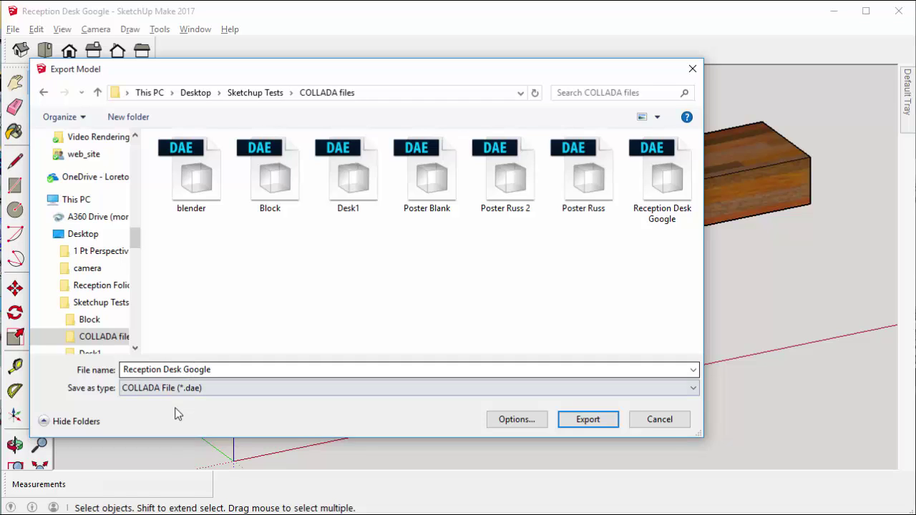
{"action": "left_click", "coordinate": [226, 369]}
{"action": "left_click", "coordinate": [226, 370]}
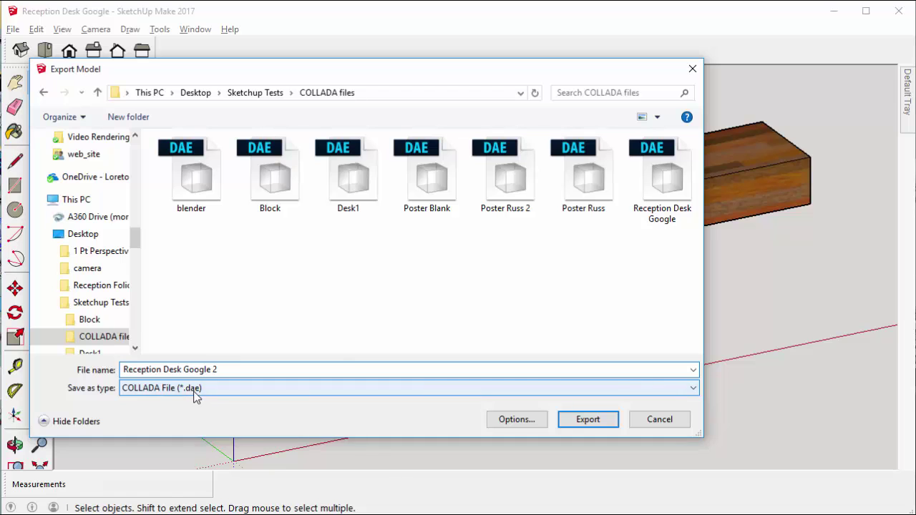
{"action": "left_click", "coordinate": [585, 419]}
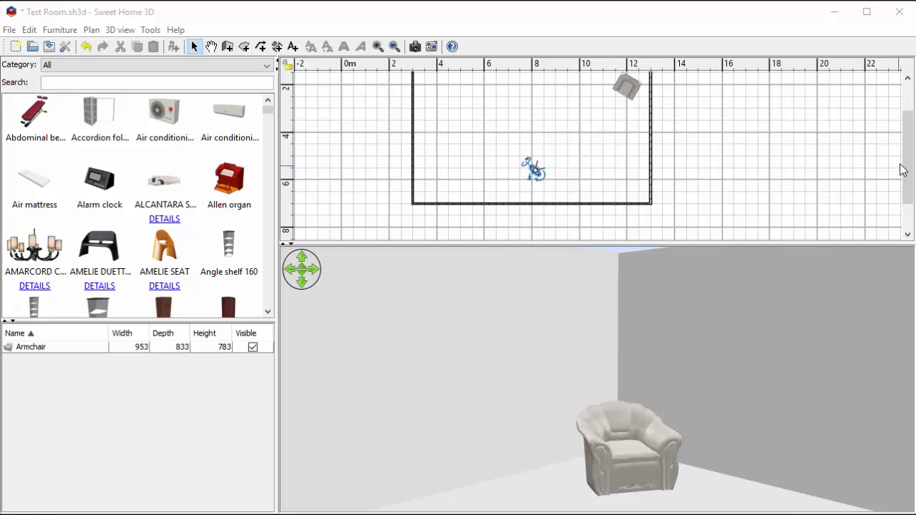
- In Sweet Home 3D, start a furniture import and load Reception Desk Google 2.dae from the COLLADA files folder
{"action": "left_click_drag", "start_coordinate": [906, 167], "coordinate": [905, 158]}
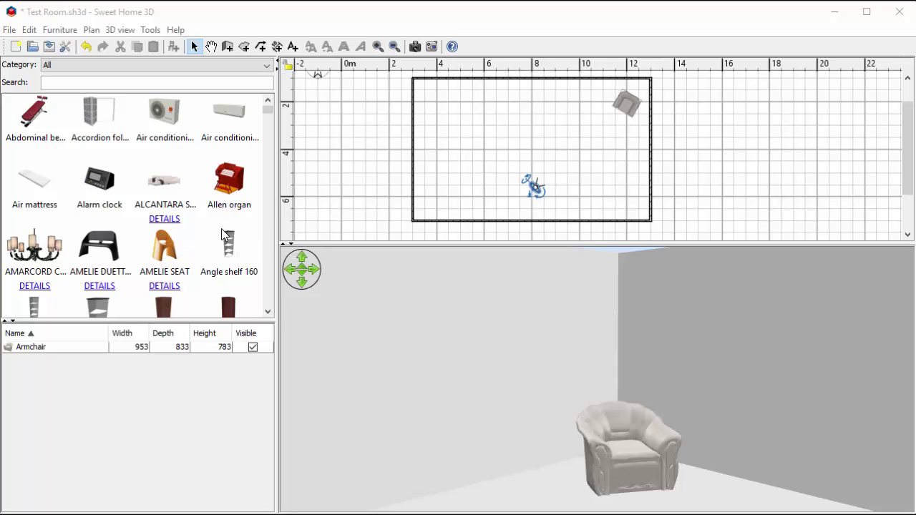
{"action": "left_click", "coordinate": [63, 32]}
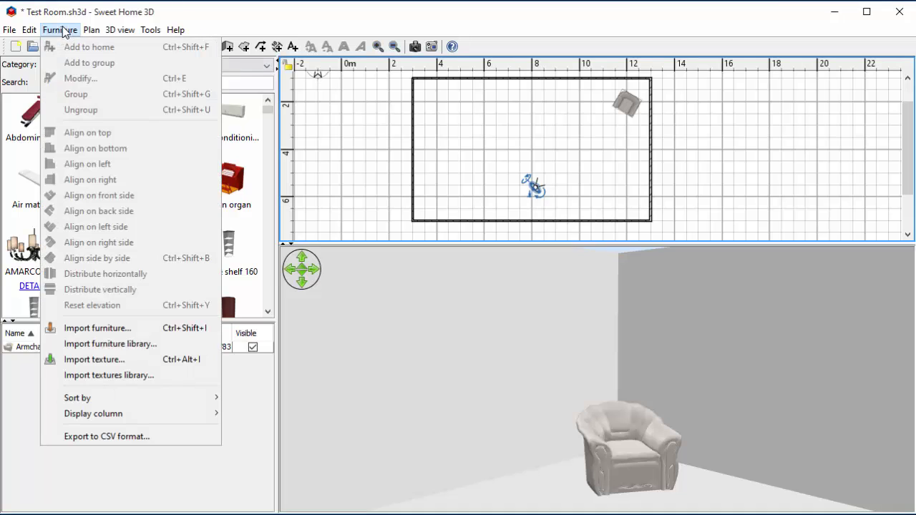
{"action": "left_click", "coordinate": [104, 328]}
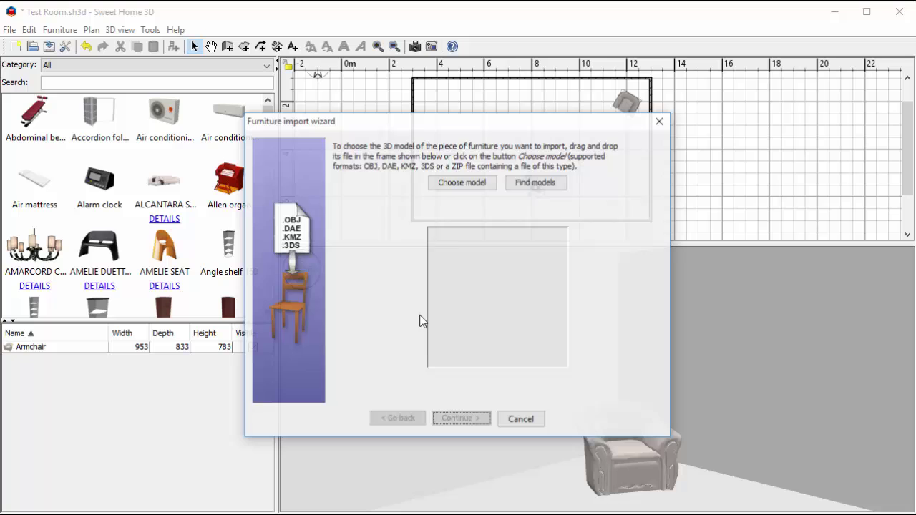
{"action": "left_click", "coordinate": [452, 181]}
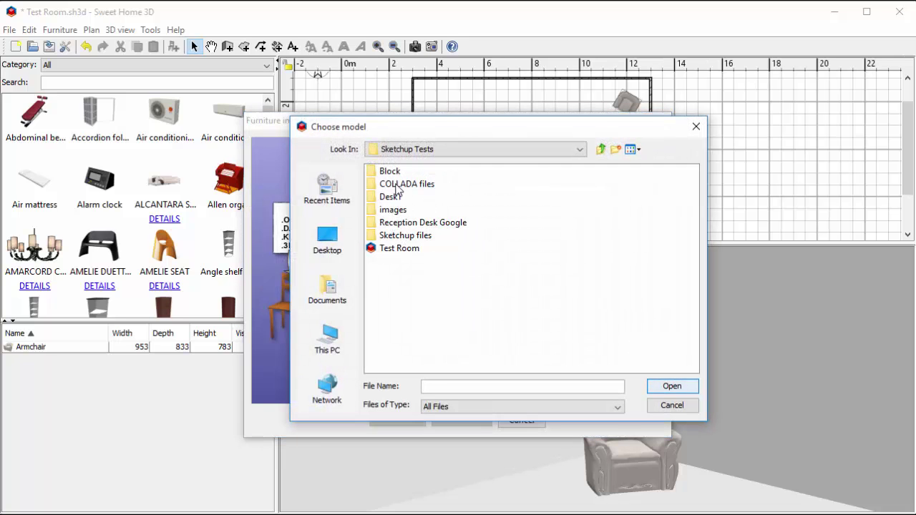
{"action": "double_click", "coordinate": [401, 185]}
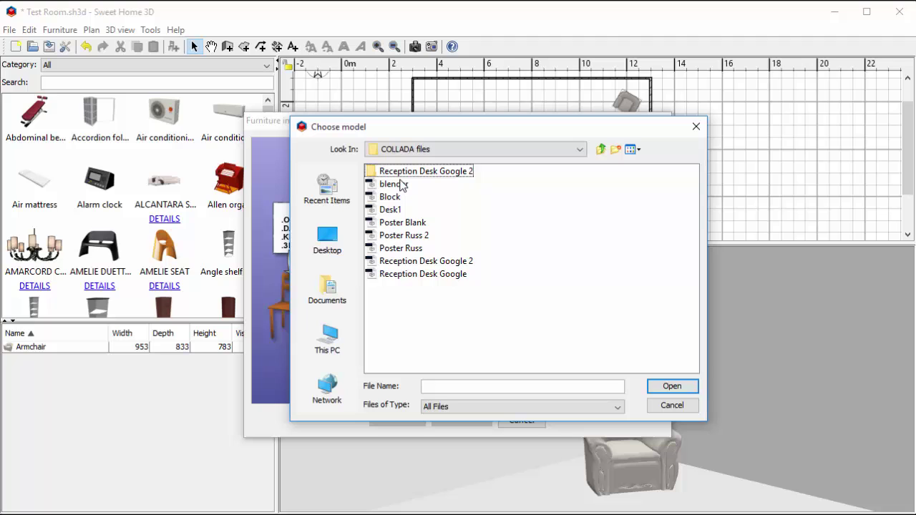
{"action": "left_click", "coordinate": [426, 261]}
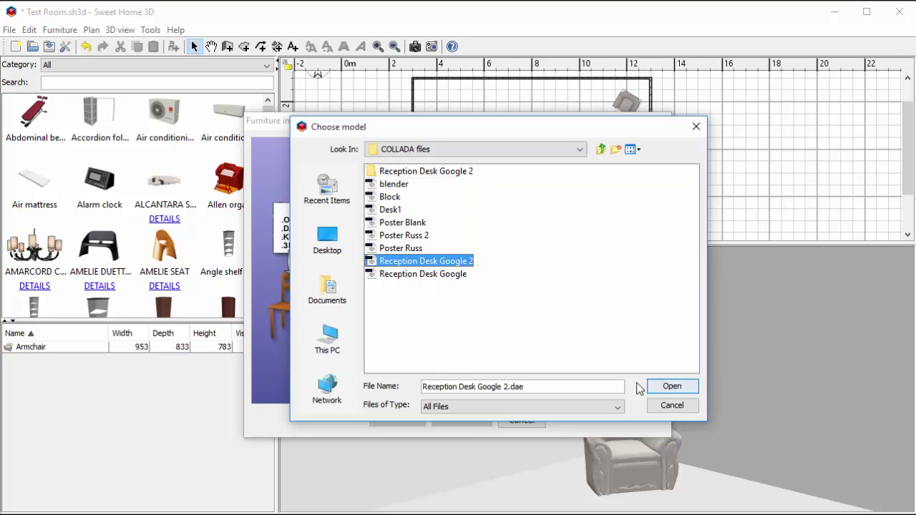
{"action": "left_click", "coordinate": [671, 388]}
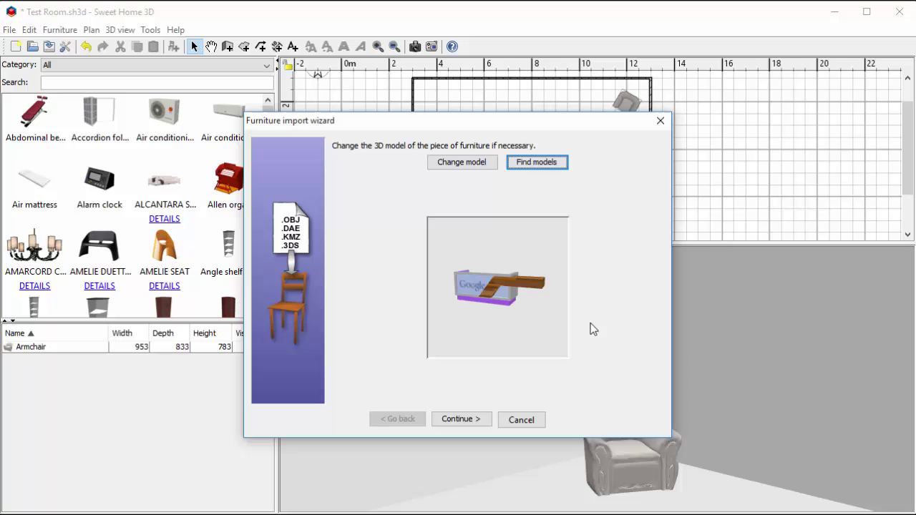
- Keep the model's orientation, add the desk to the catalog under the Miscellaneous category, and finish the import
{"action": "left_click", "coordinate": [461, 418]}
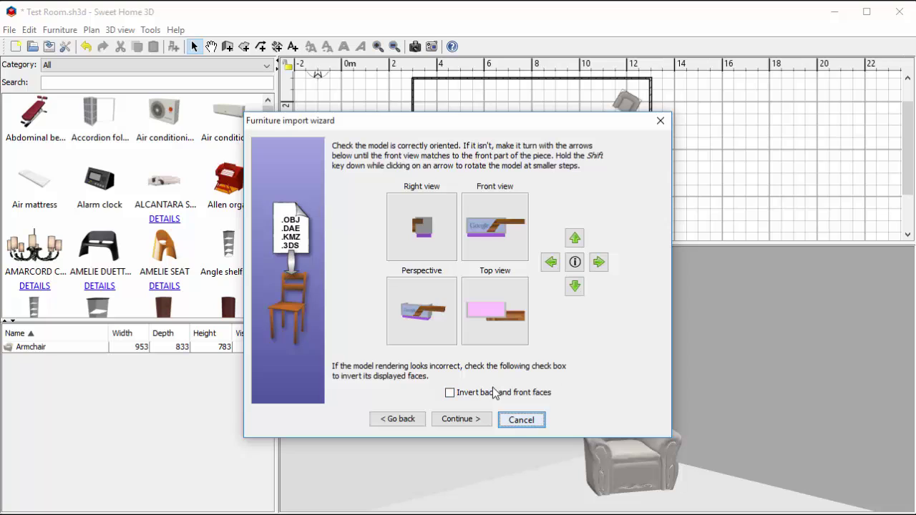
{"action": "left_click", "coordinate": [461, 419]}
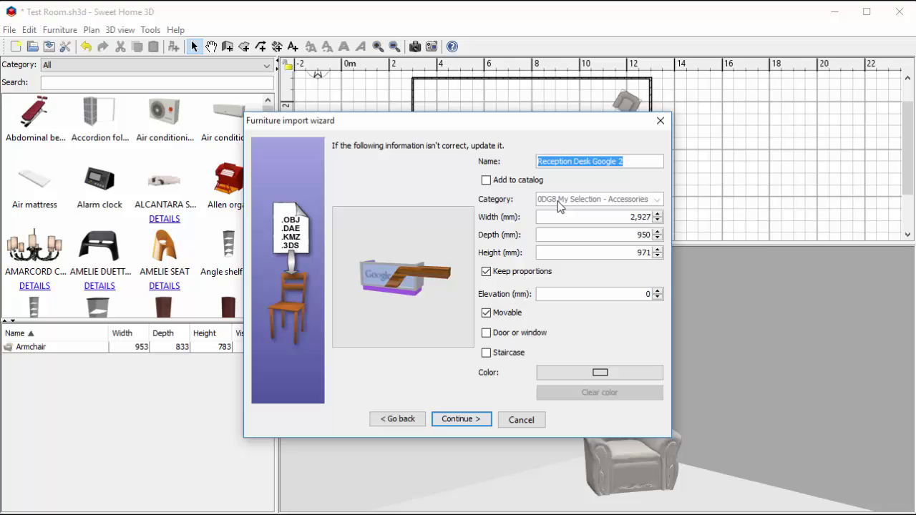
{"action": "left_click", "coordinate": [487, 181]}
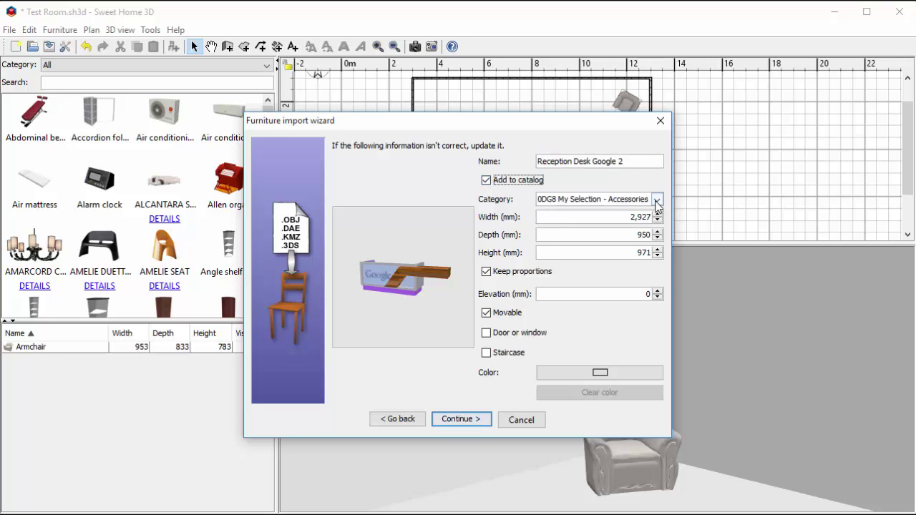
{"action": "left_click", "coordinate": [657, 200]}
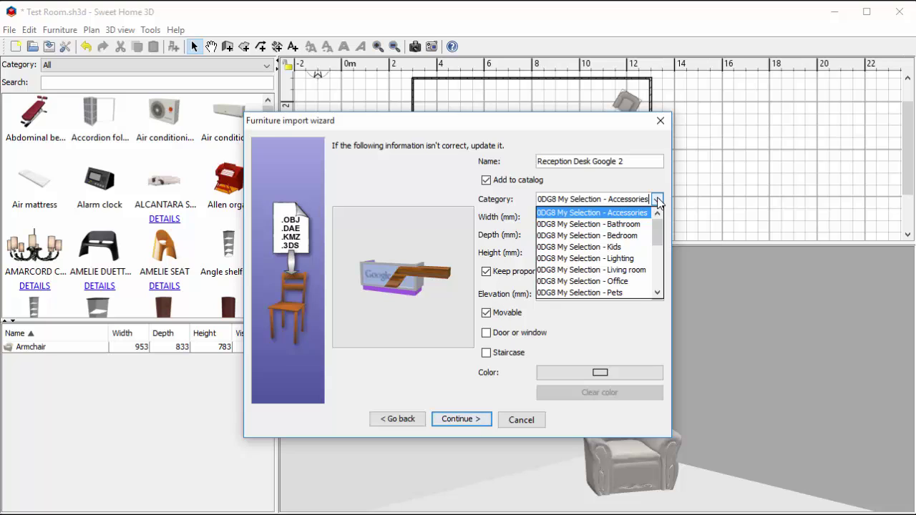
{"action": "left_click", "coordinate": [657, 293]}
{"action": "left_click", "coordinate": [658, 293]}
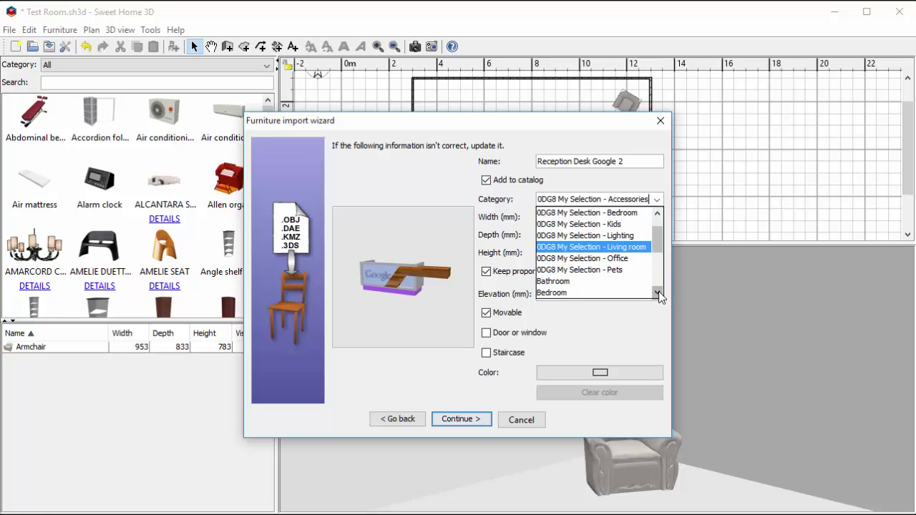
{"action": "left_click", "coordinate": [658, 294]}
{"action": "left_click", "coordinate": [658, 294]}
{"action": "left_click", "coordinate": [657, 294]}
{"action": "left_click", "coordinate": [657, 293]}
{"action": "left_click", "coordinate": [658, 294]}
{"action": "left_click", "coordinate": [658, 293]}
{"action": "left_click", "coordinate": [658, 294]}
{"action": "left_click", "coordinate": [658, 294]}
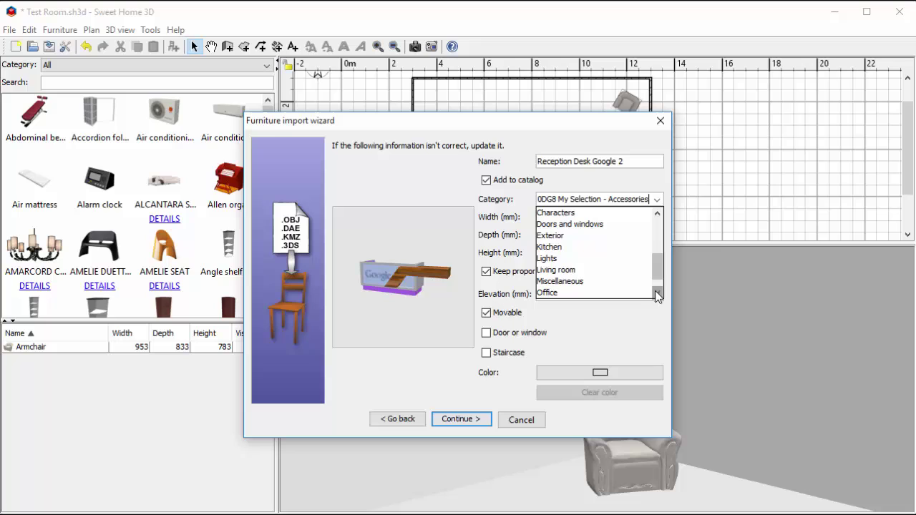
{"action": "left_click", "coordinate": [585, 280]}
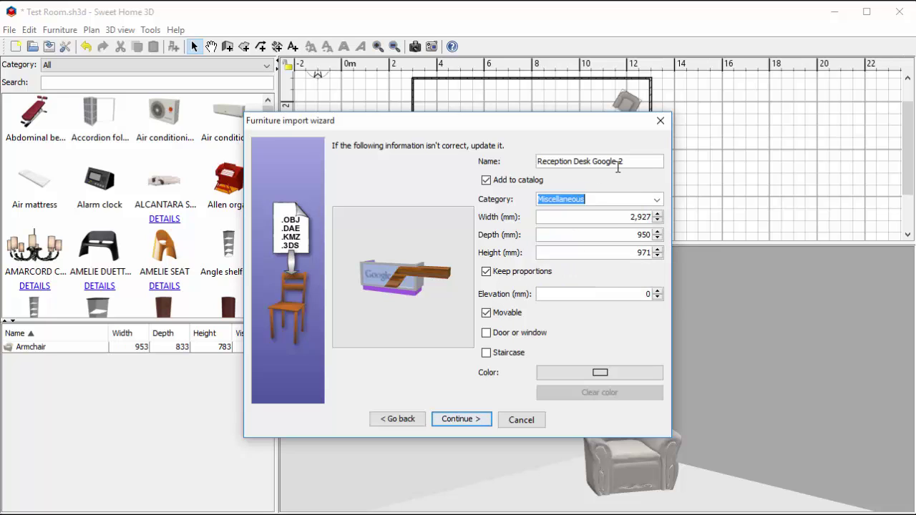
{"action": "left_click", "coordinate": [468, 419]}
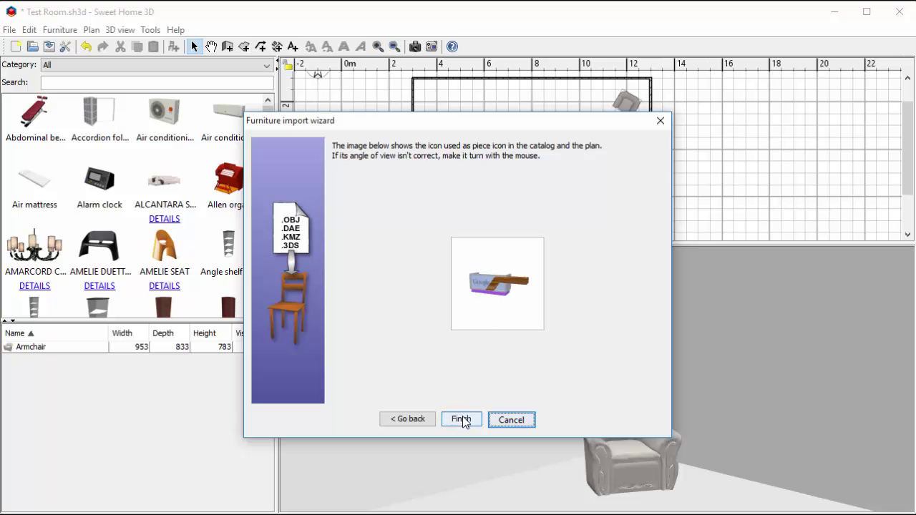
{"action": "left_click", "coordinate": [461, 420]}
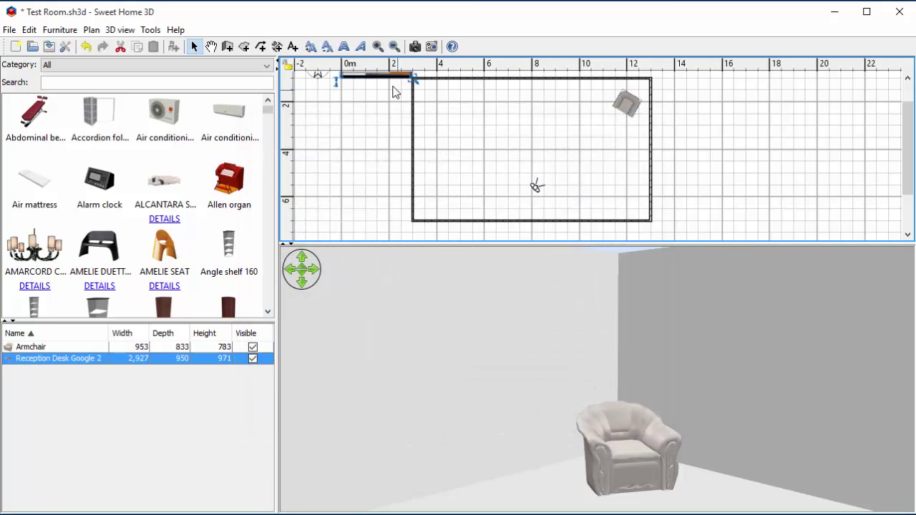
- Place the reception desk inside the room near the left wall, turned to 270° with its front facing into the room
{"action": "left_click_drag", "start_coordinate": [390, 76], "coordinate": [459, 179]}
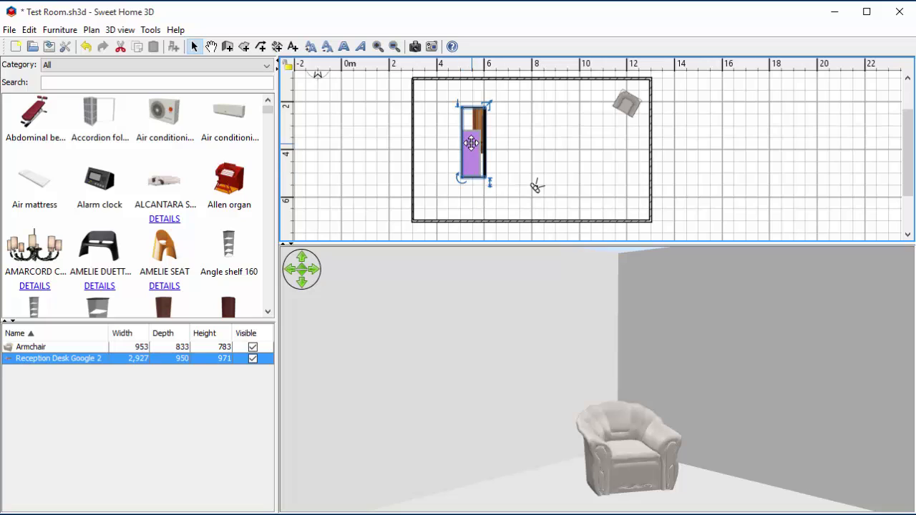
{"action": "left_click_drag", "start_coordinate": [472, 147], "coordinate": [451, 149]}
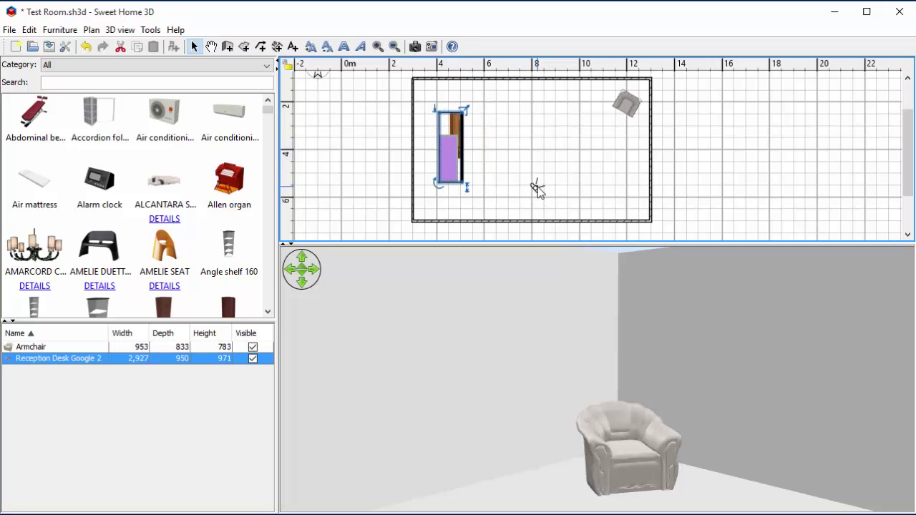
- Move the virtual visitor to the right side of the room, facing the front of the reception desk
{"action": "left_click", "coordinate": [535, 187]}
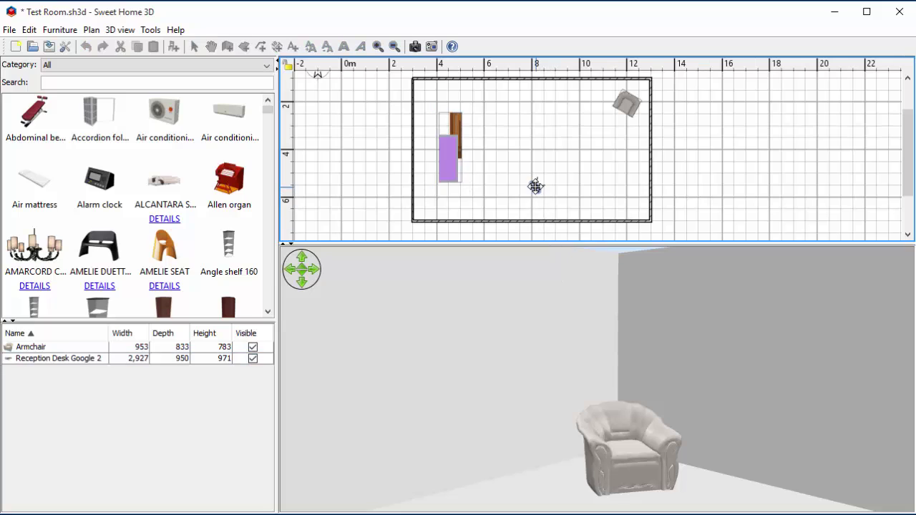
{"action": "left_click_drag", "start_coordinate": [535, 188], "coordinate": [576, 156]}
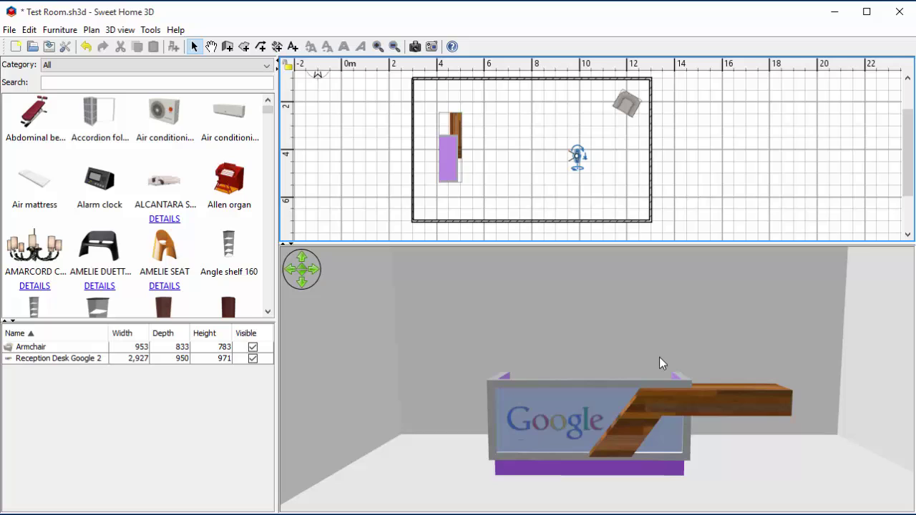
{"action": "left_click_drag", "start_coordinate": [576, 155], "coordinate": [625, 159]}
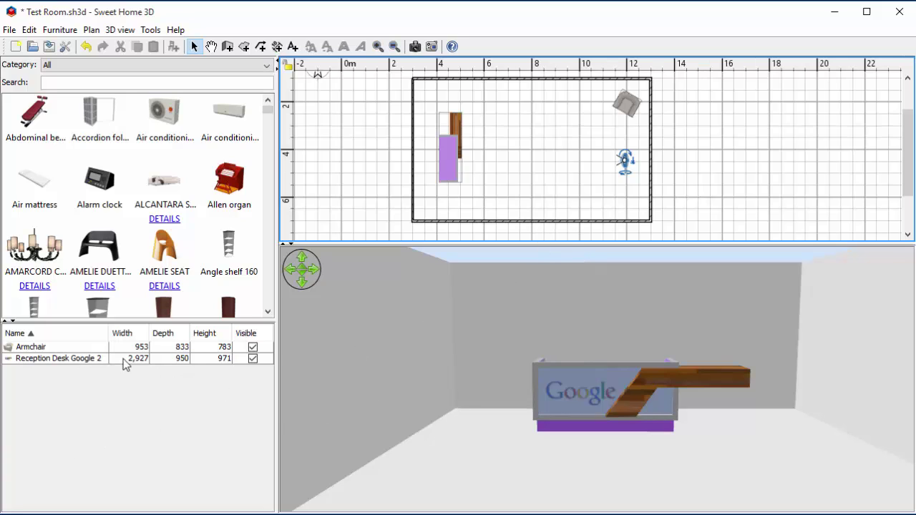
- Examine the reception desk's individual model materials and the texture choices for Wood_Floor_Dark without applying changes
{"action": "left_click", "coordinate": [80, 360]}
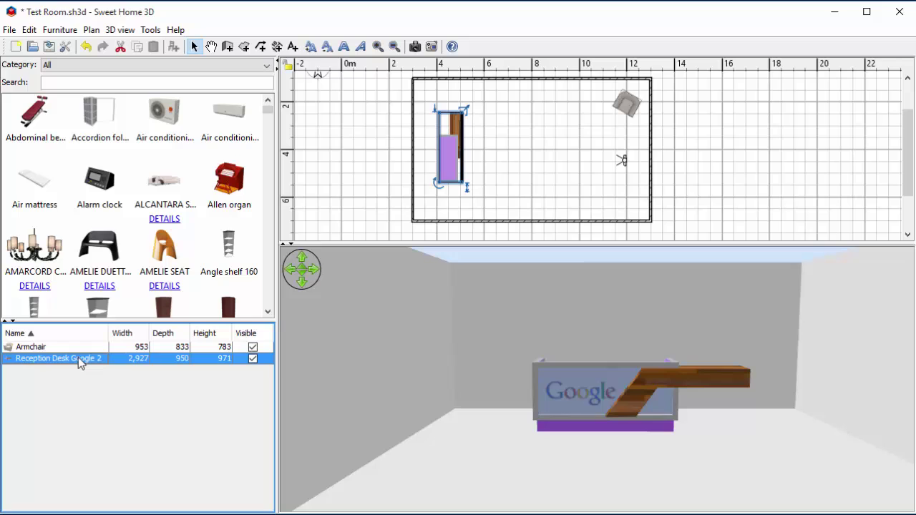
{"action": "double_click", "coordinate": [80, 360]}
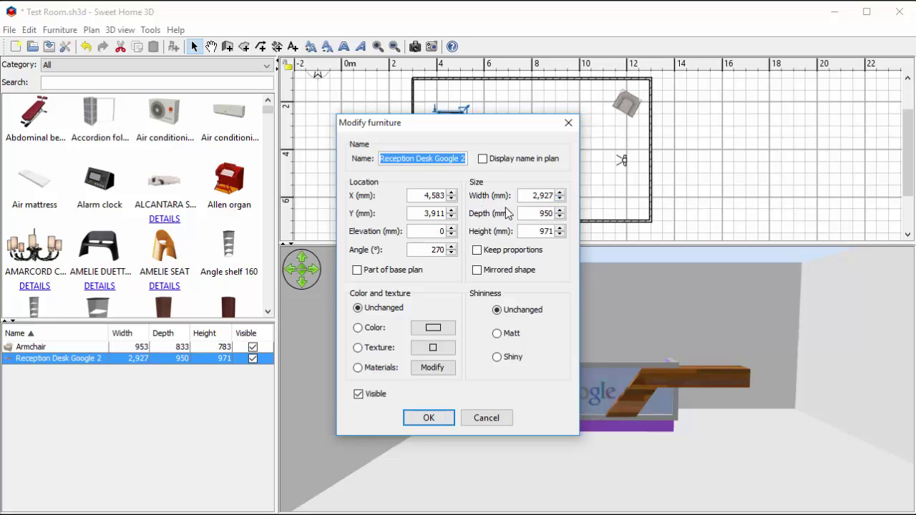
{"action": "left_click", "coordinate": [359, 368]}
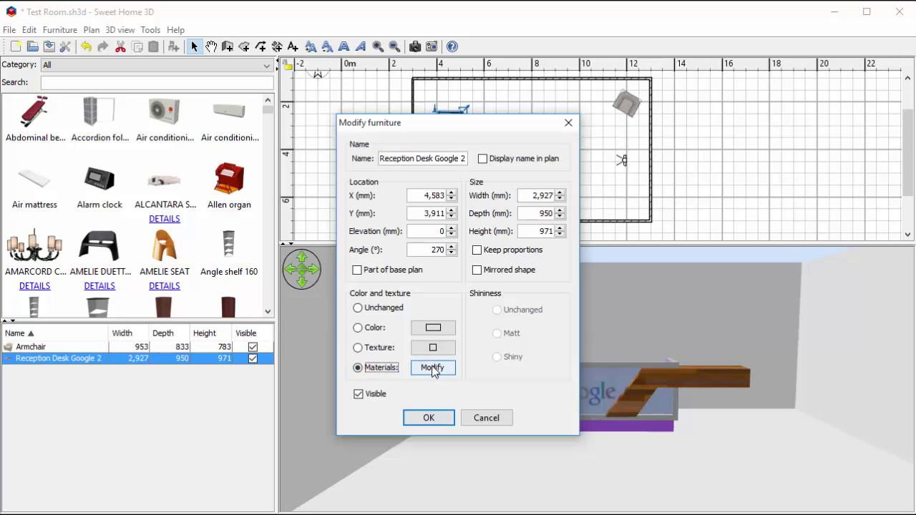
{"action": "left_click", "coordinate": [432, 370]}
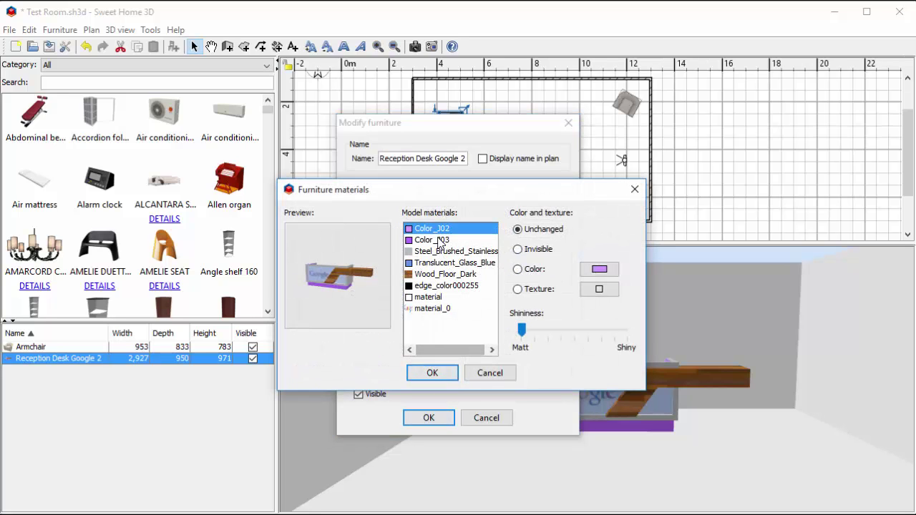
{"action": "left_click", "coordinate": [439, 241]}
{"action": "left_click", "coordinate": [438, 252]}
{"action": "left_click", "coordinate": [435, 263]}
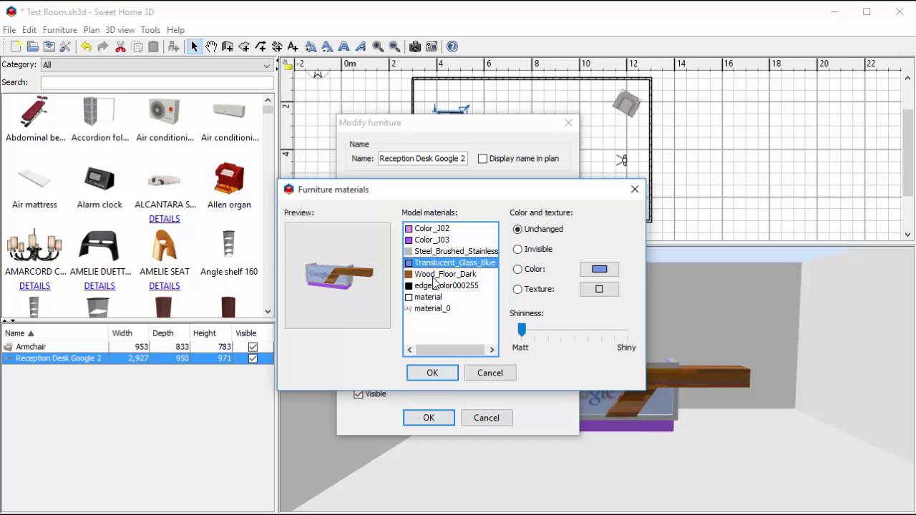
{"action": "left_click", "coordinate": [434, 275]}
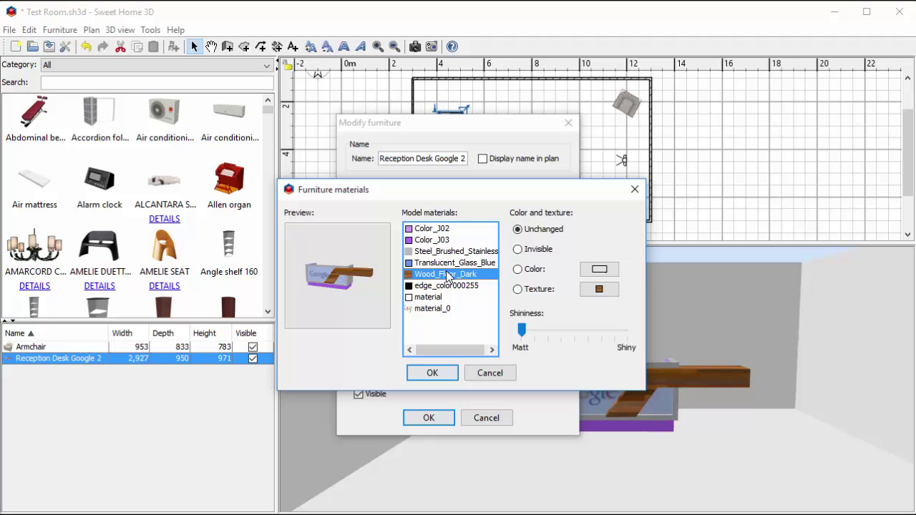
{"action": "left_click", "coordinate": [600, 290]}
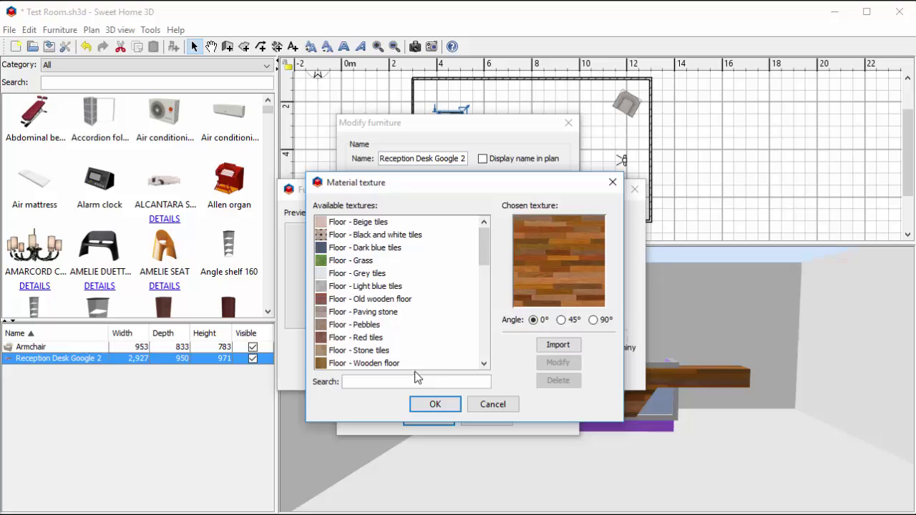
{"action": "left_click", "coordinate": [492, 404]}
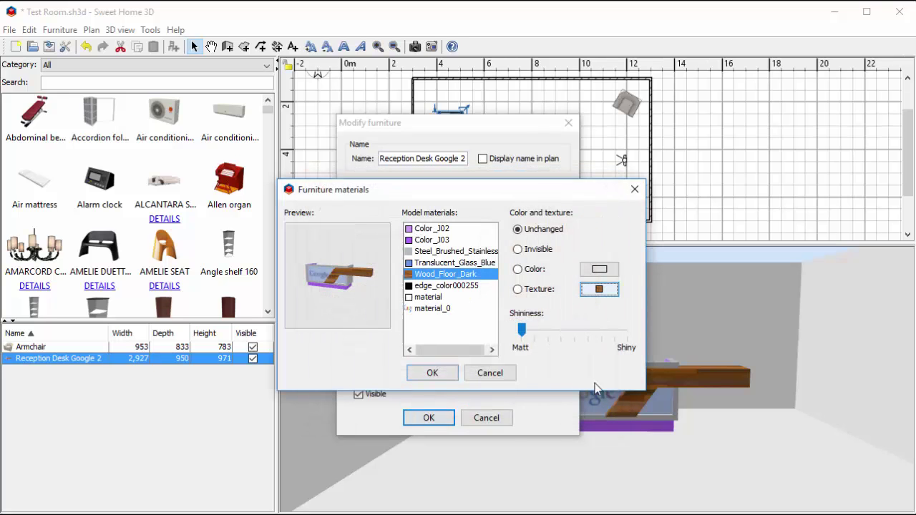
{"action": "left_click", "coordinate": [634, 189]}
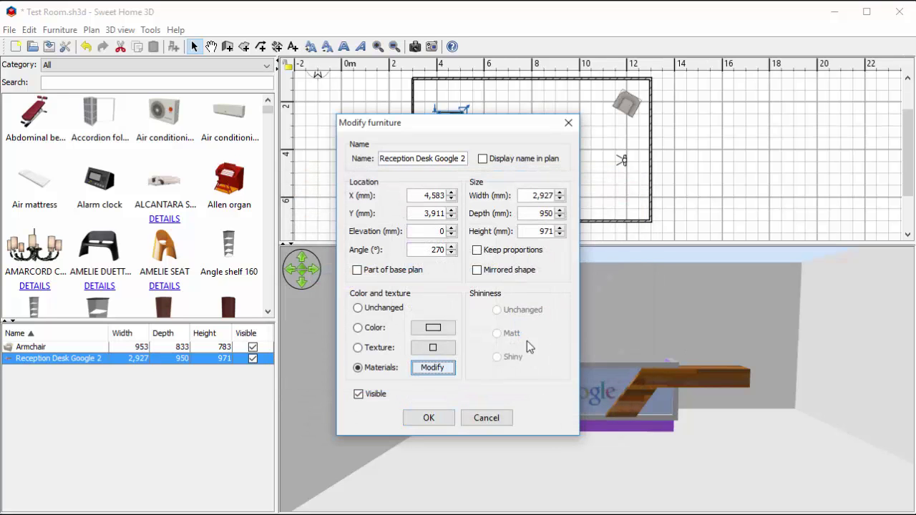